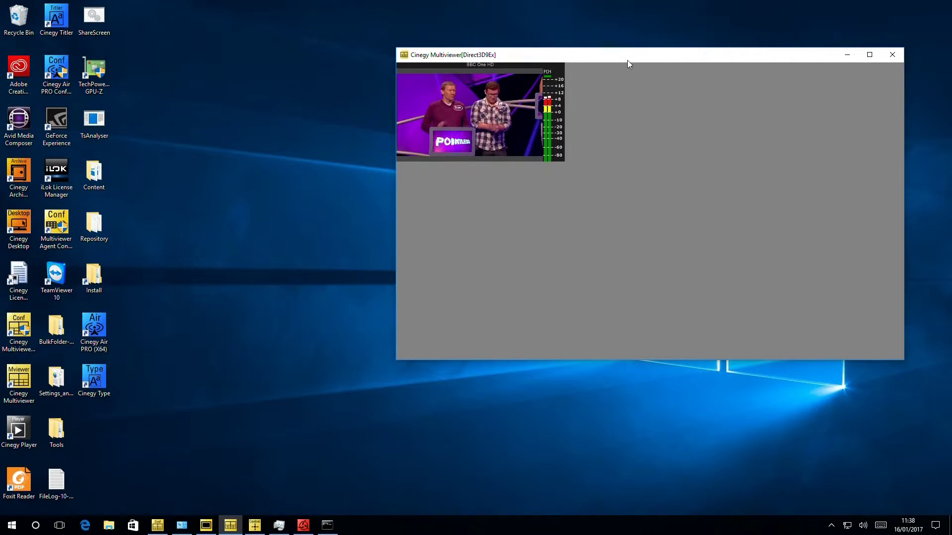
# Place Task Manager's Performance view on the left, beside the multiviewer playing BBC One HD.
pyautogui.moveTo(630, 59); pyautogui.dragTo(519, 73)
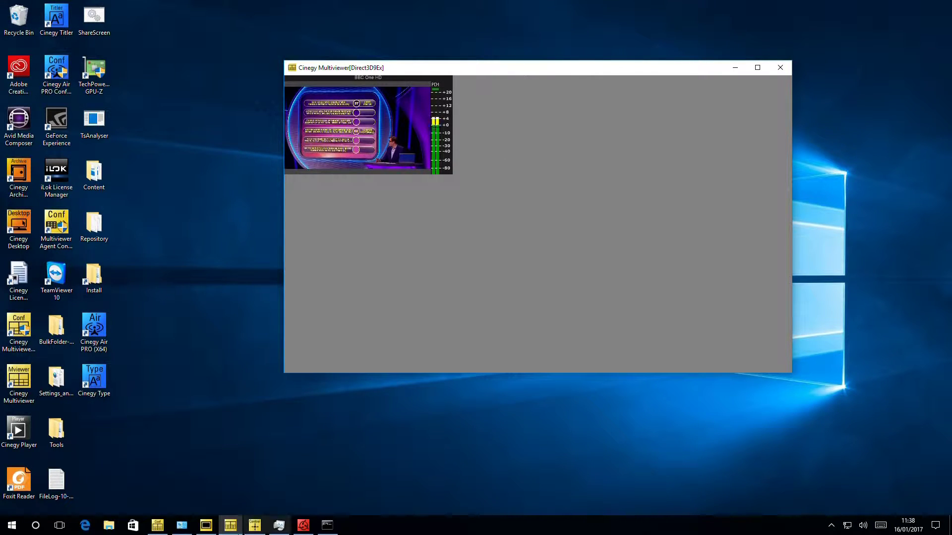
pyautogui.click(279, 527)
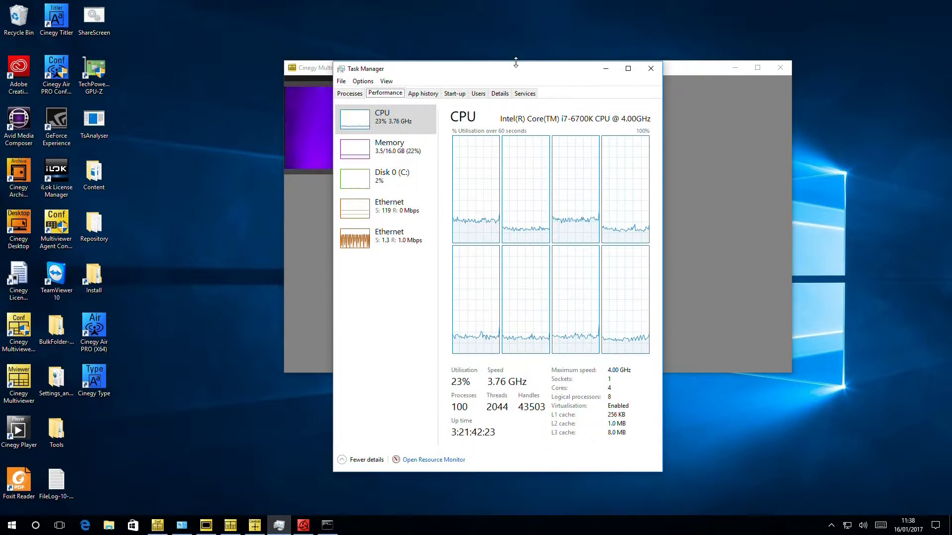
pyautogui.moveTo(531, 77); pyautogui.dragTo(237, 70)
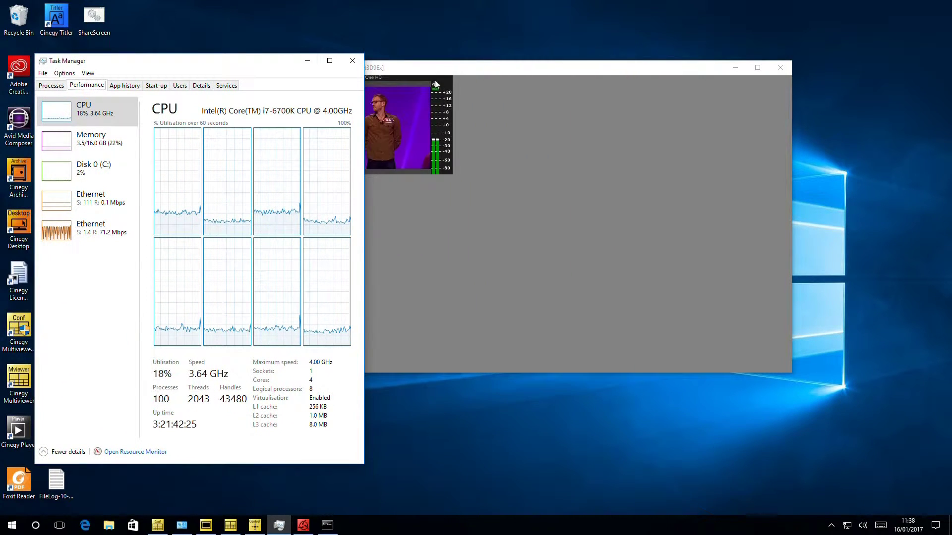
pyautogui.moveTo(432, 75); pyautogui.dragTo(561, 77)
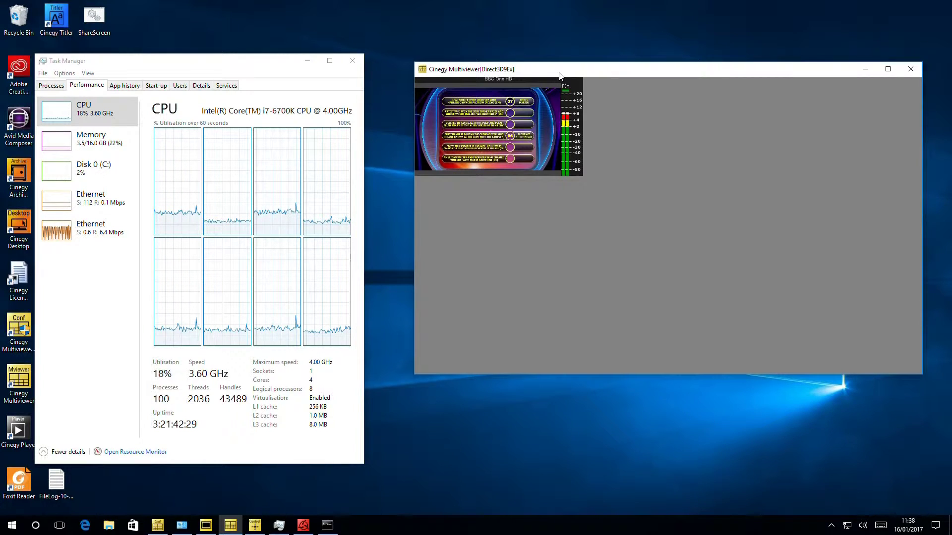
# Add BBC One HD inputs in the configurator and apply them for six tiles.
pyautogui.click(158, 525)
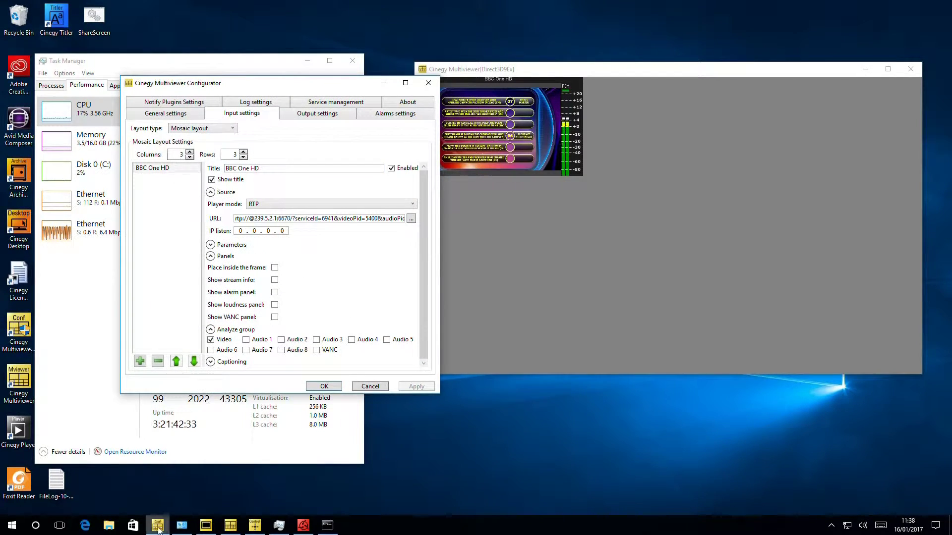
pyautogui.click(139, 362)
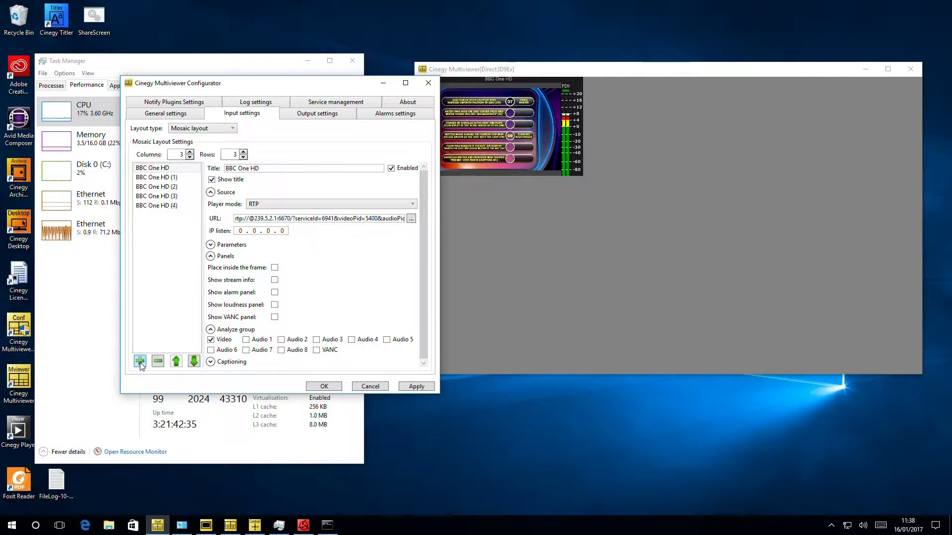
pyautogui.click(417, 387)
# Move the restarted multiviewer up and left, then check CPU load in Task Manager.
pyautogui.moveTo(531, 118); pyautogui.dragTo(459, 44)
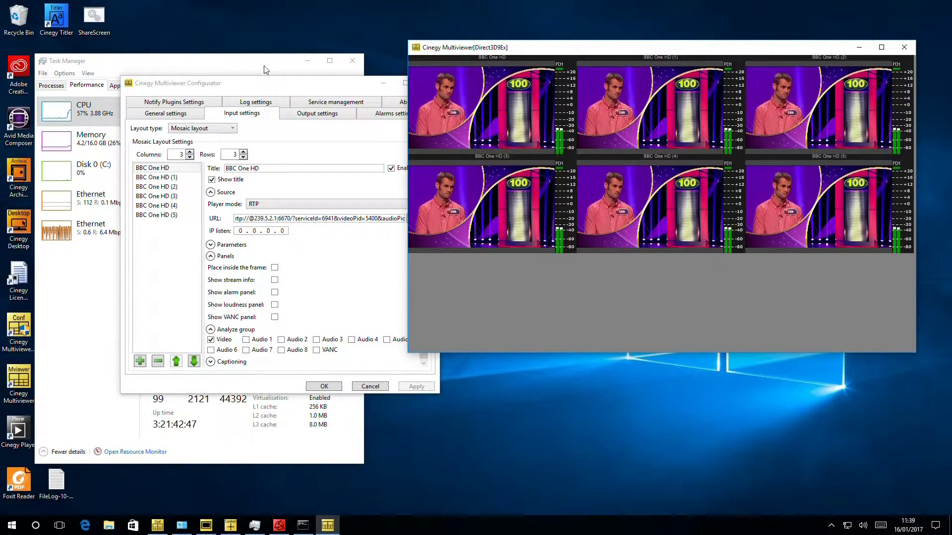
pyautogui.click(262, 62)
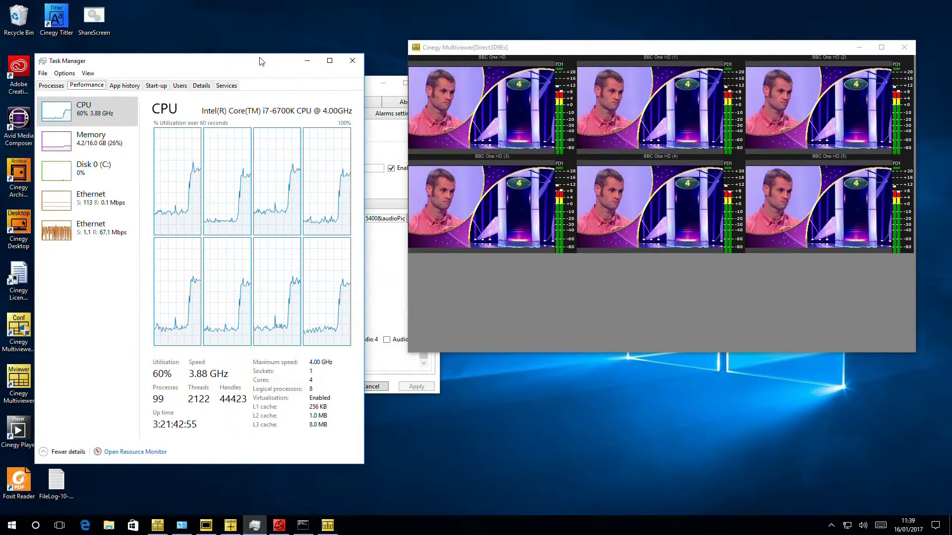
pyautogui.click(376, 95)
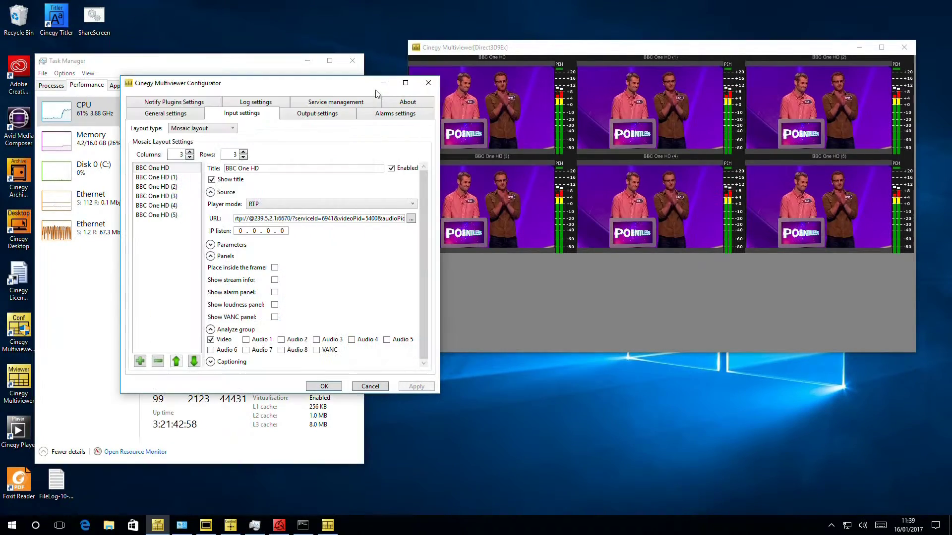
# Add more BBC One HD inputs to fill all nine tiles, apply, and view CPU load.
pyautogui.click(140, 361)
pyautogui.click(139, 361)
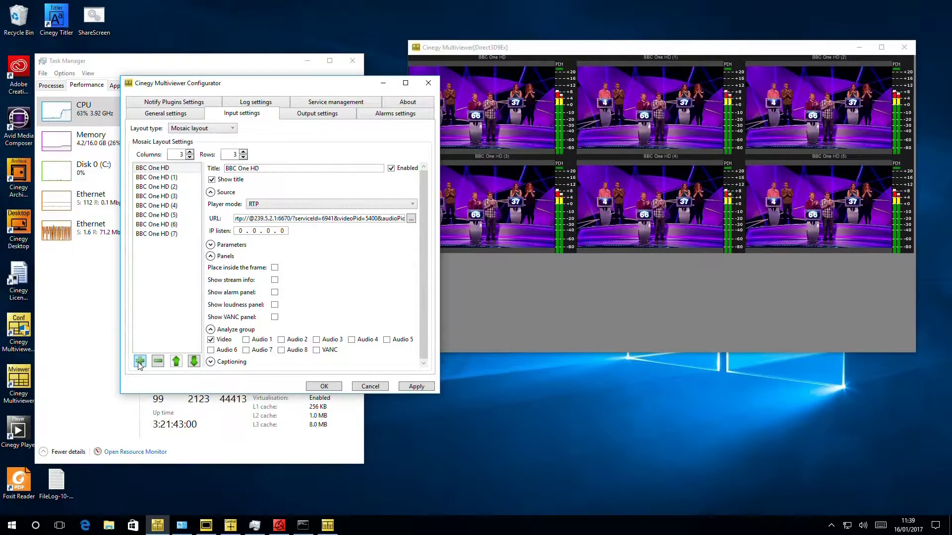
pyautogui.click(414, 387)
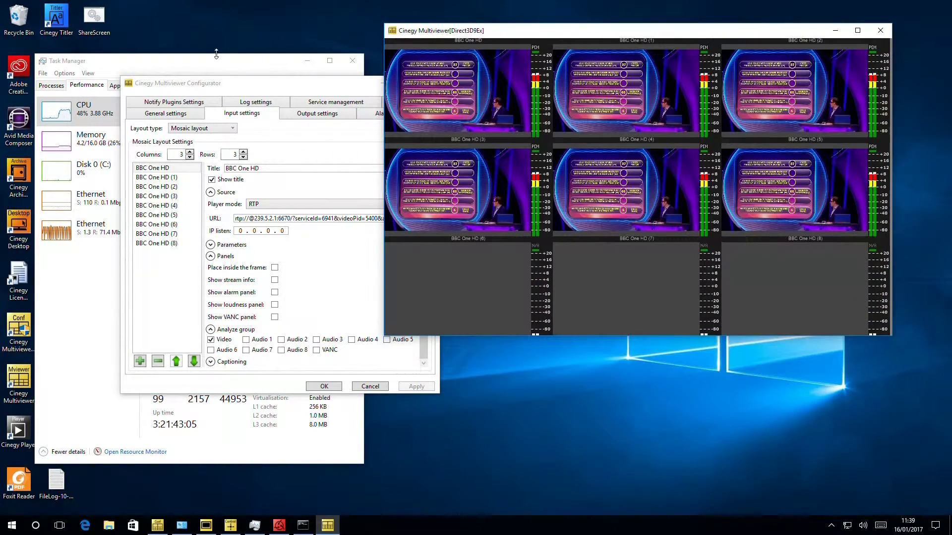
pyautogui.click(216, 53)
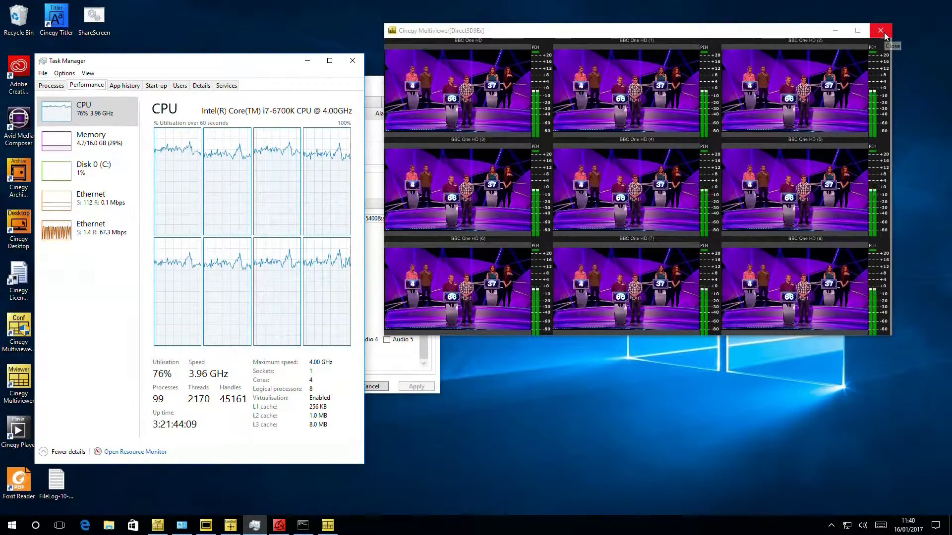
# Close the nine-tile multiviewer with Yes, minimise Task Manager, and nudge the configurator.
pyautogui.click(880, 31)
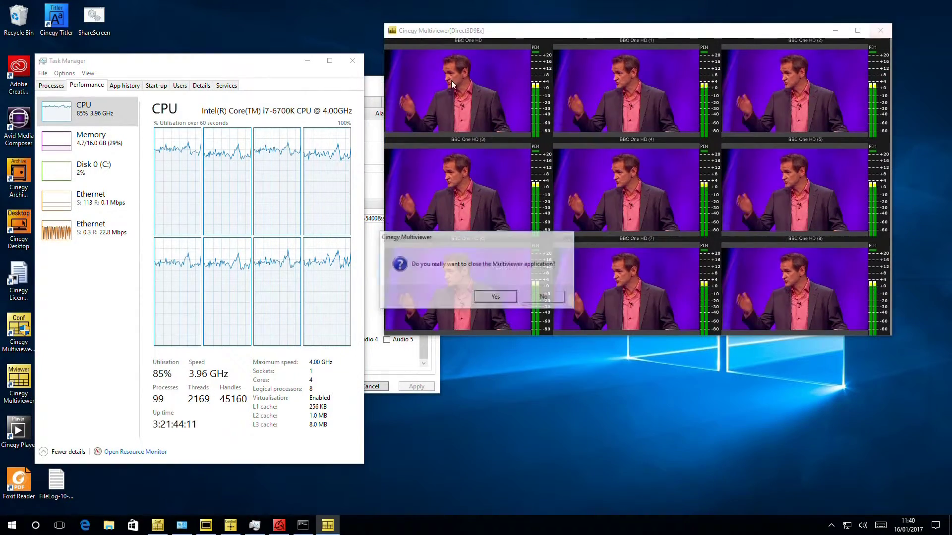
pyautogui.click(495, 296)
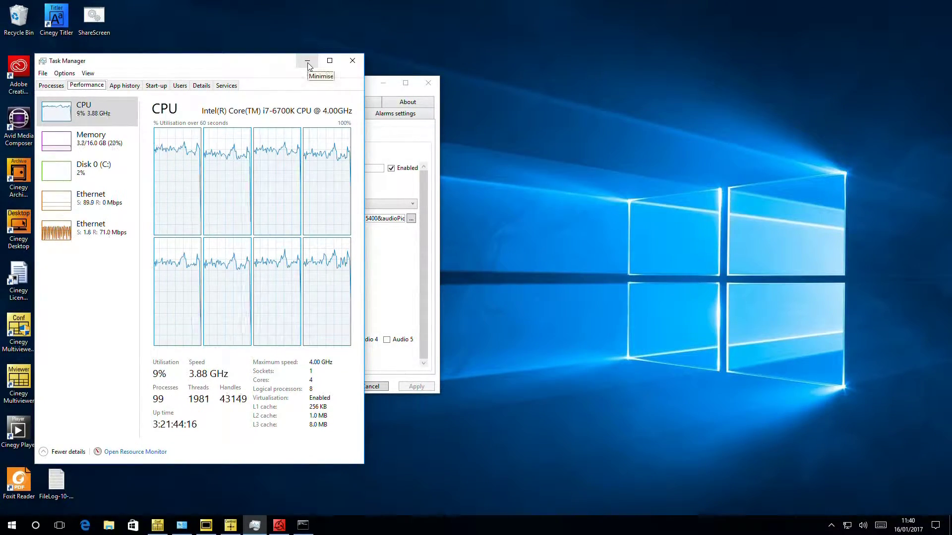
pyautogui.click(307, 64)
pyautogui.moveTo(346, 88); pyautogui.dragTo(369, 95)
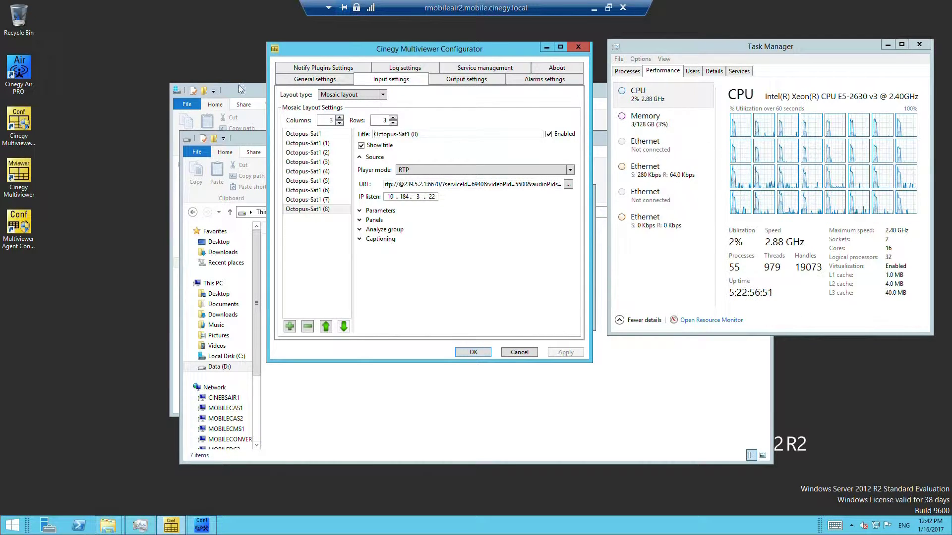
# Launch Cinegy Multiviewer from the server desktop icon.
pyautogui.click(27, 158)
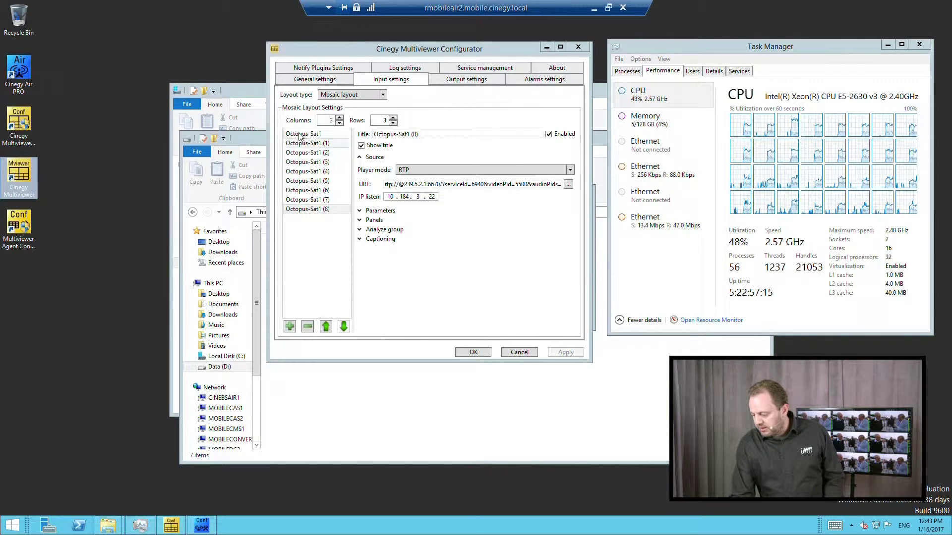
# Add Octopus-Sat1 inputs up to sixteen, set Columns and Rows to 4, and apply.
pyautogui.click(291, 296)
pyautogui.click(289, 326)
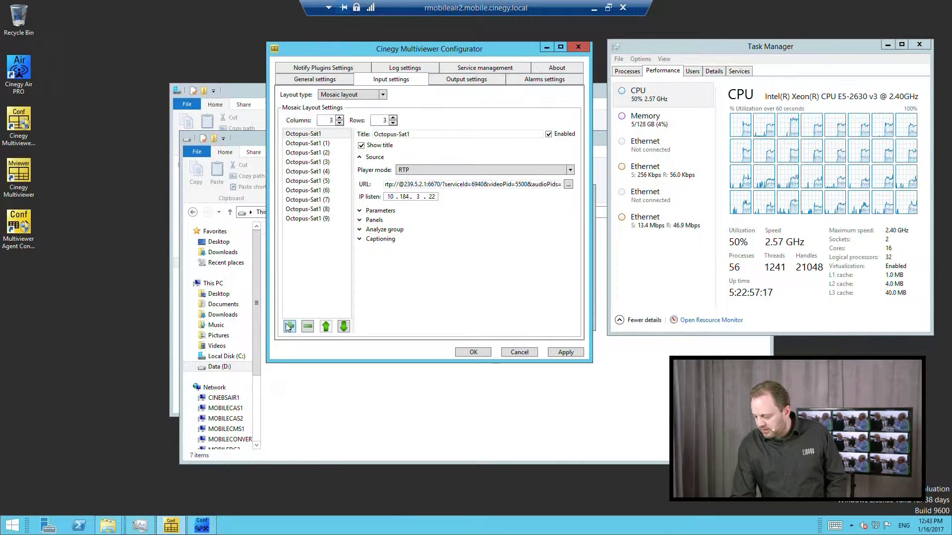
pyautogui.click(289, 326)
pyautogui.click(289, 326)
pyautogui.click(289, 327)
pyautogui.click(289, 326)
pyautogui.click(289, 326)
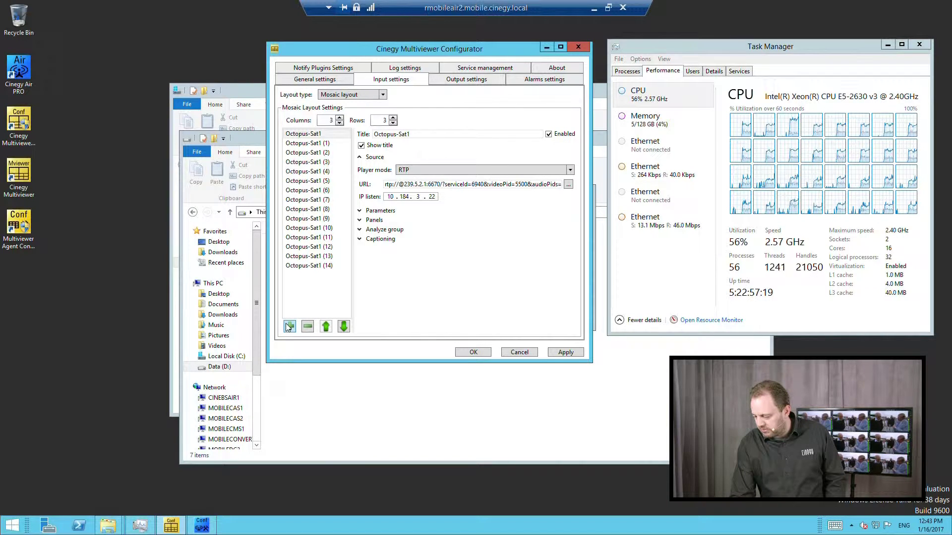
pyautogui.click(289, 326)
pyautogui.click(339, 118)
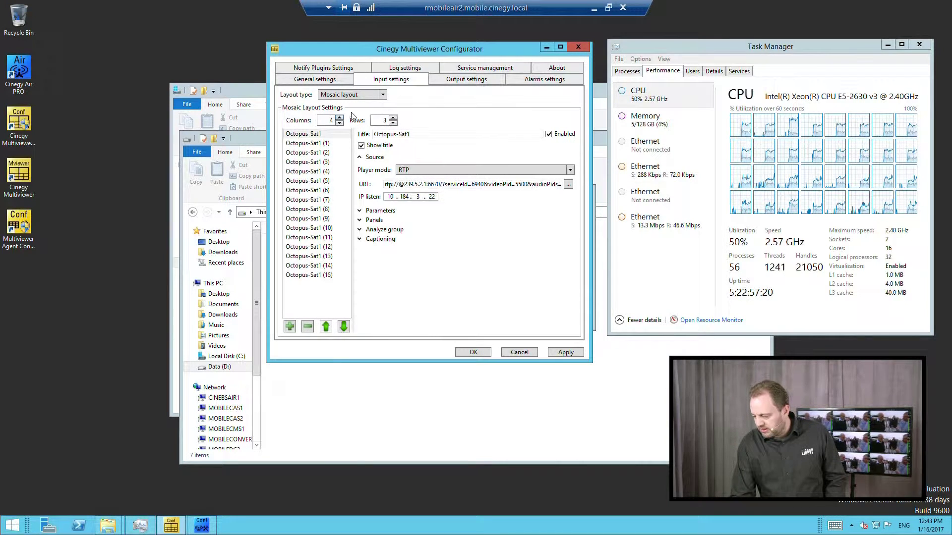
pyautogui.click(392, 117)
pyautogui.click(565, 353)
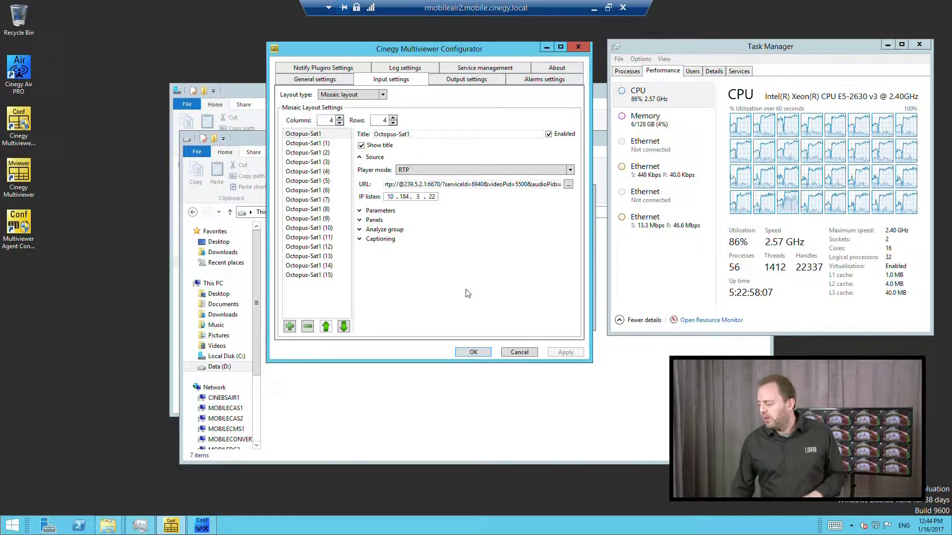
# Set the Output settings video encoder to H.264 NVidia GPU and apply it.
pyautogui.click(451, 79)
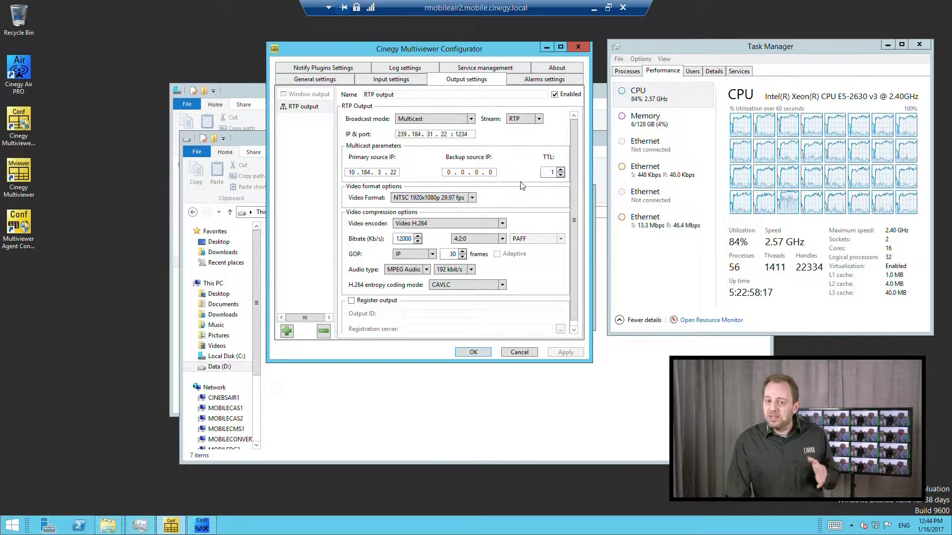
pyautogui.click(433, 222)
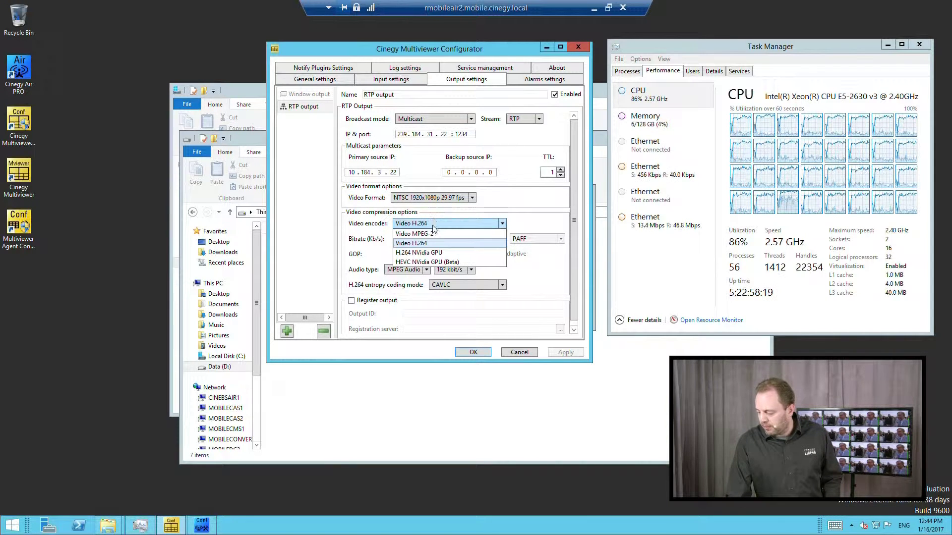
pyautogui.click(432, 252)
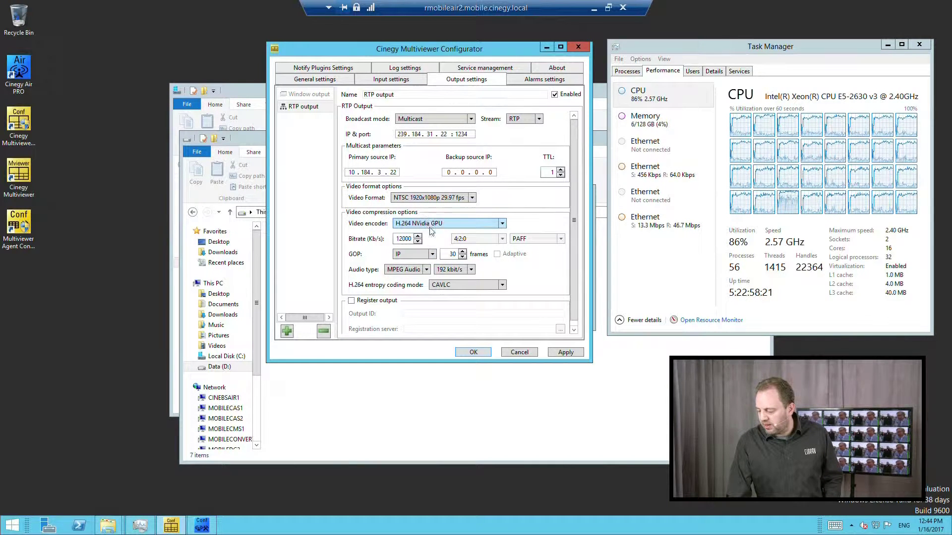
pyautogui.click(567, 351)
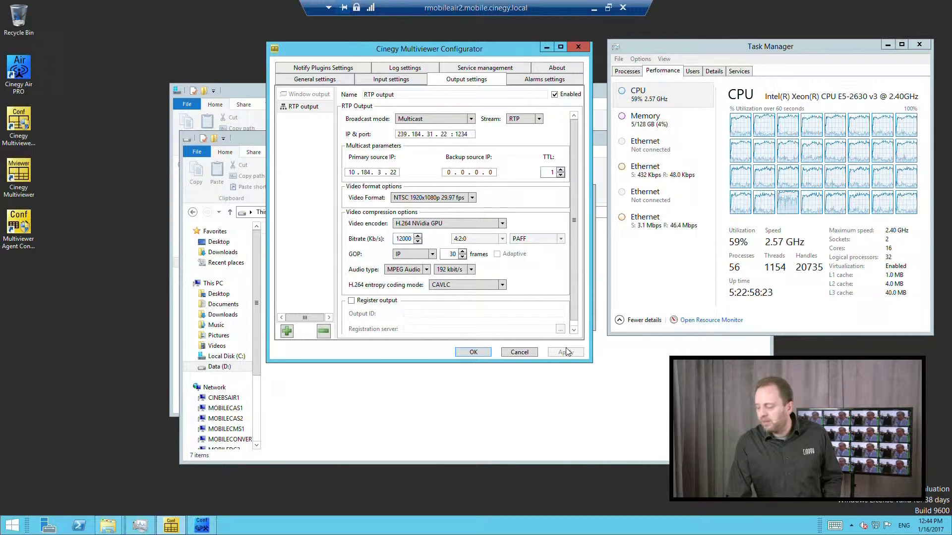